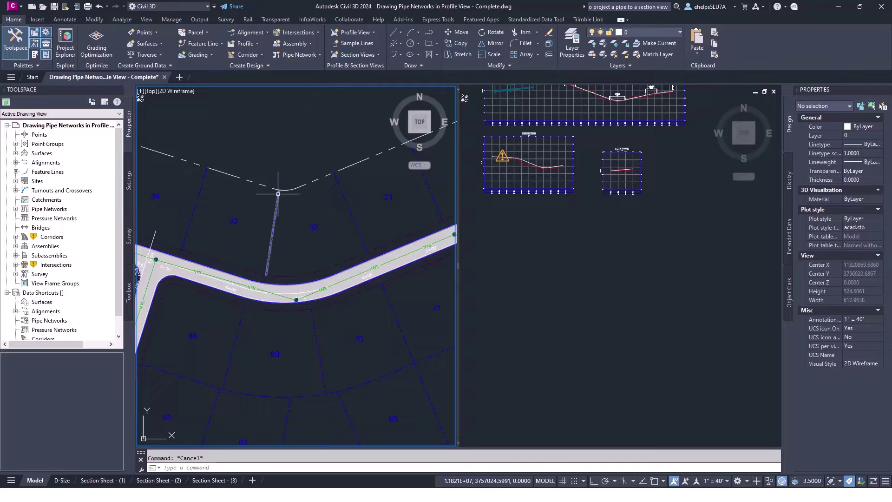
- Create Madison Lane sample lines by station range at 50-foot increments over the full length
click(352, 43)
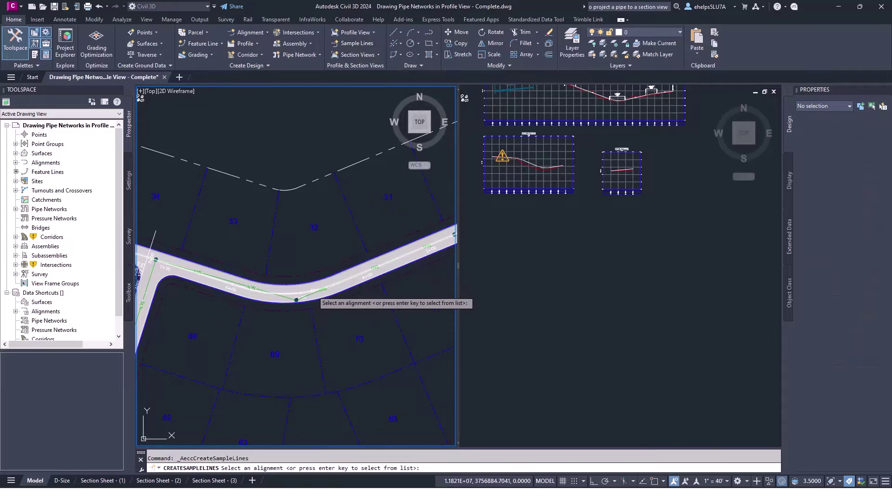
click(296, 300)
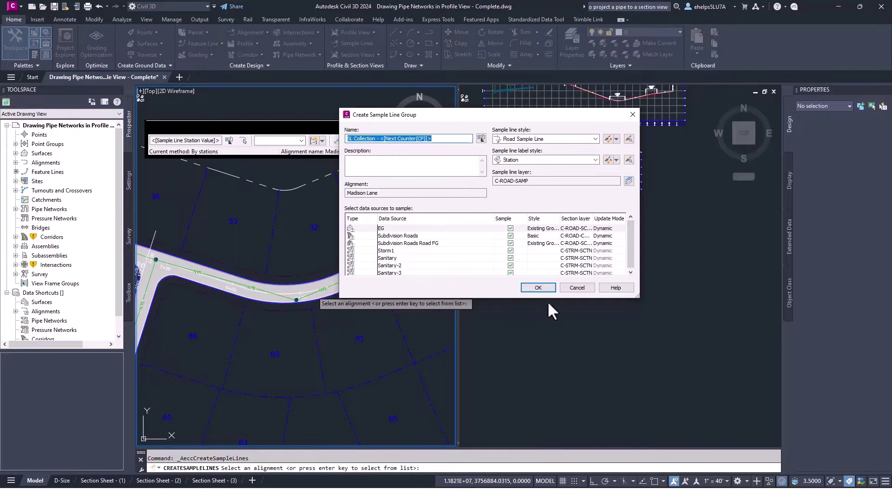
click(541, 289)
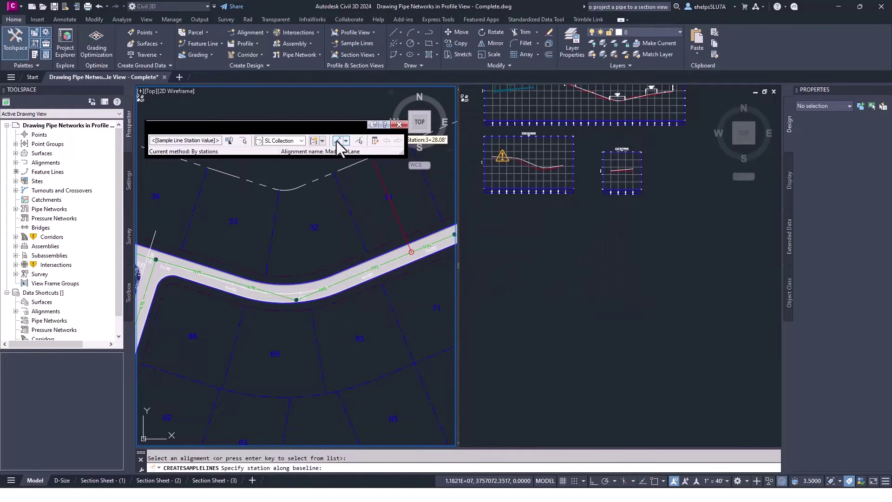
click(345, 140)
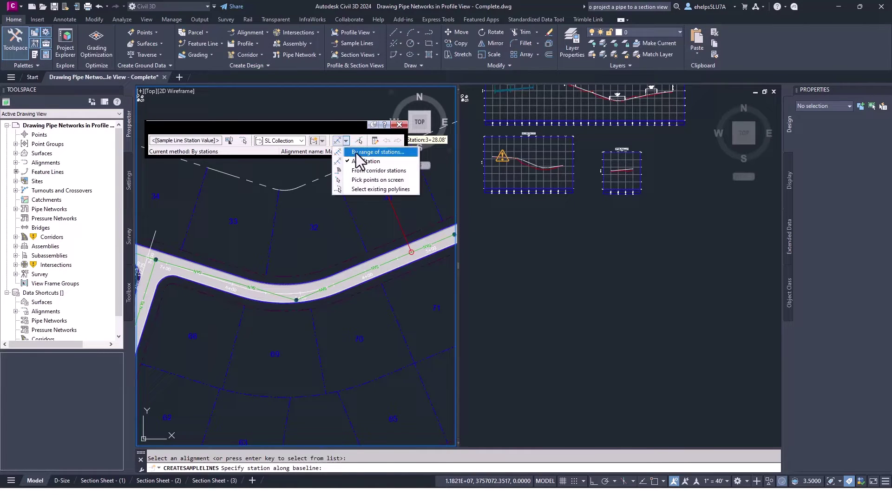
click(357, 156)
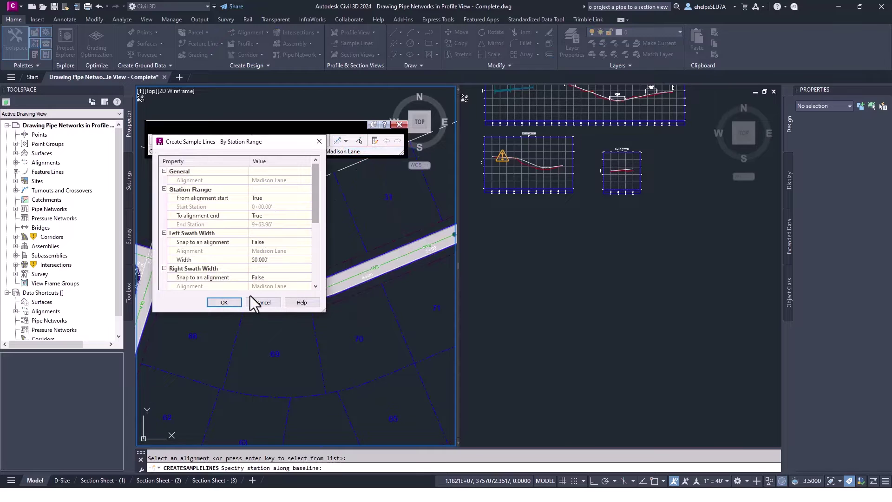
drag(314, 205, 320, 270)
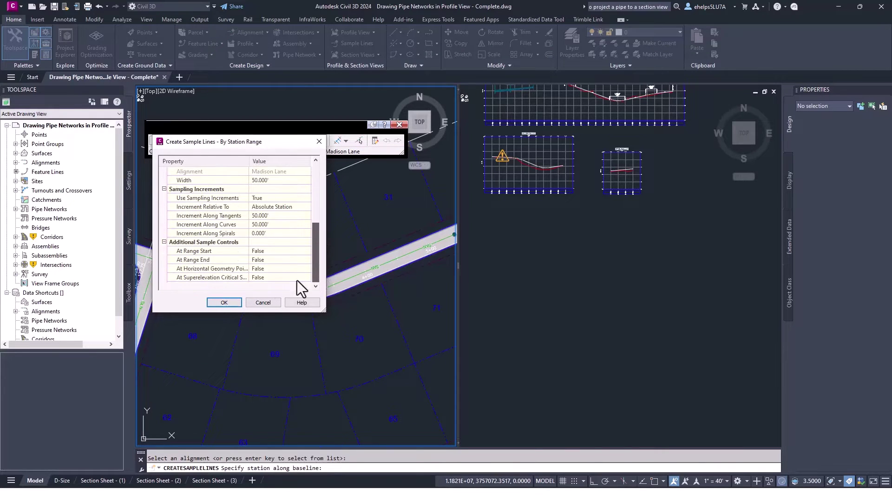
click(223, 301)
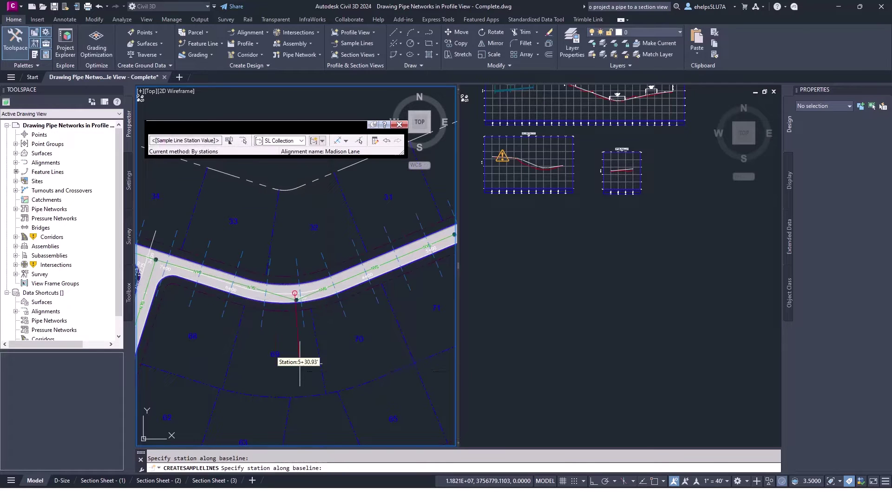
- Finish the sample line command and dismiss the section view options
click(319, 344)
key(Return)
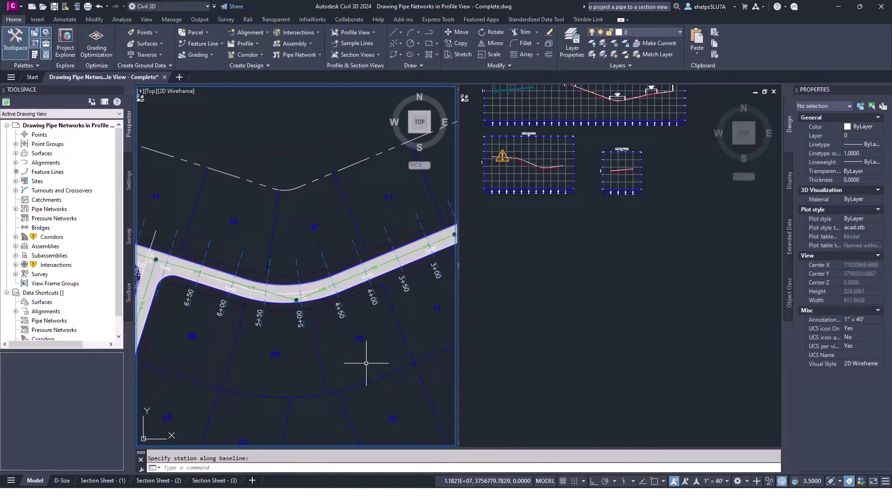
click(377, 56)
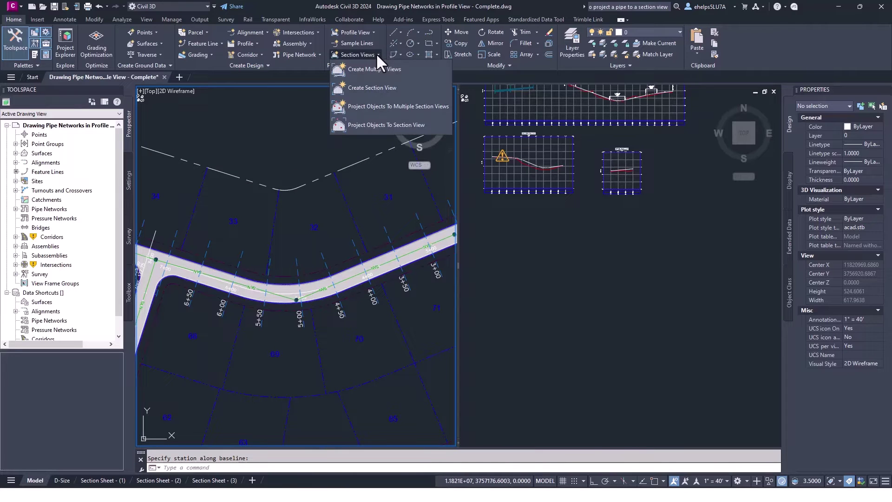
click(381, 52)
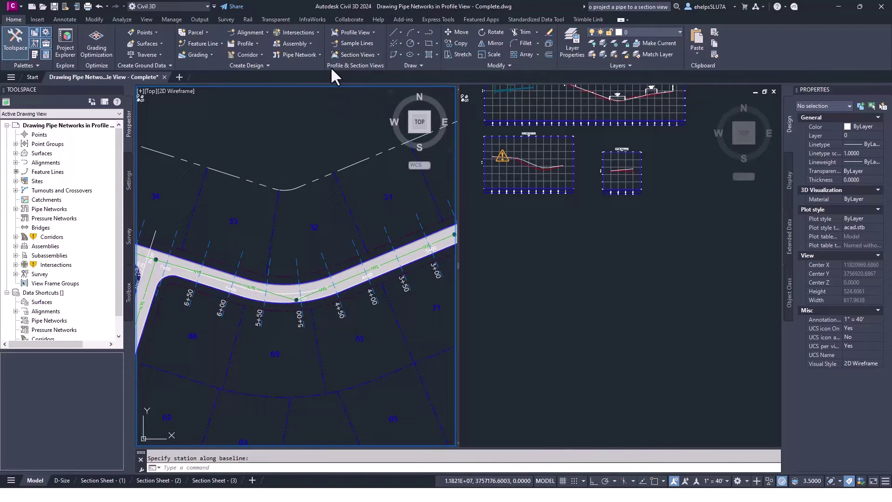
- Set up multiple section views for Madison Lane, accepting the sheet, offset, elevation and section settings
click(377, 54)
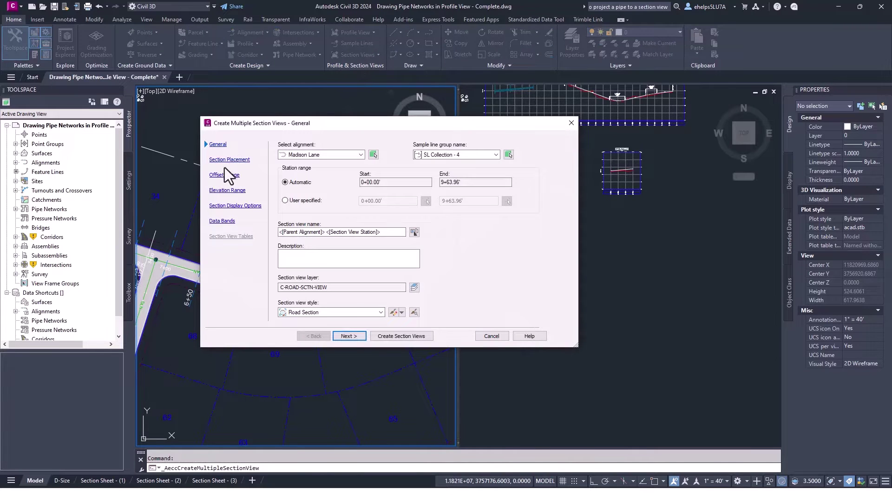
click(373, 154)
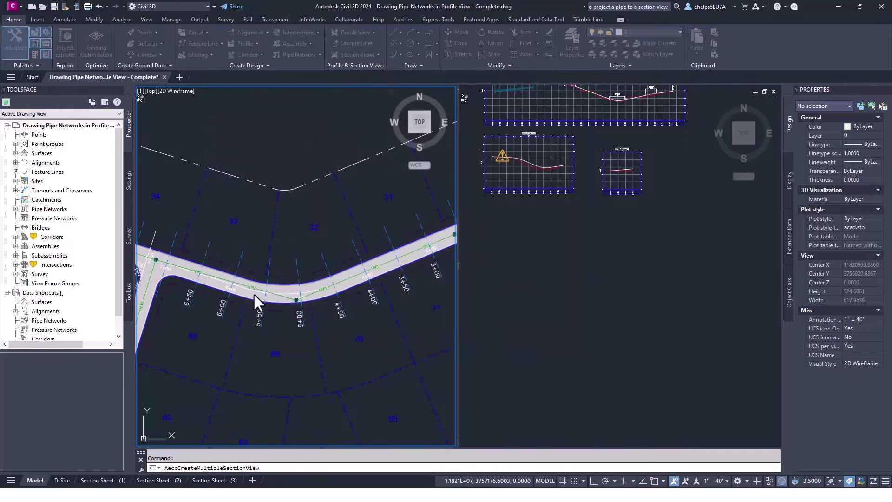
click(296, 300)
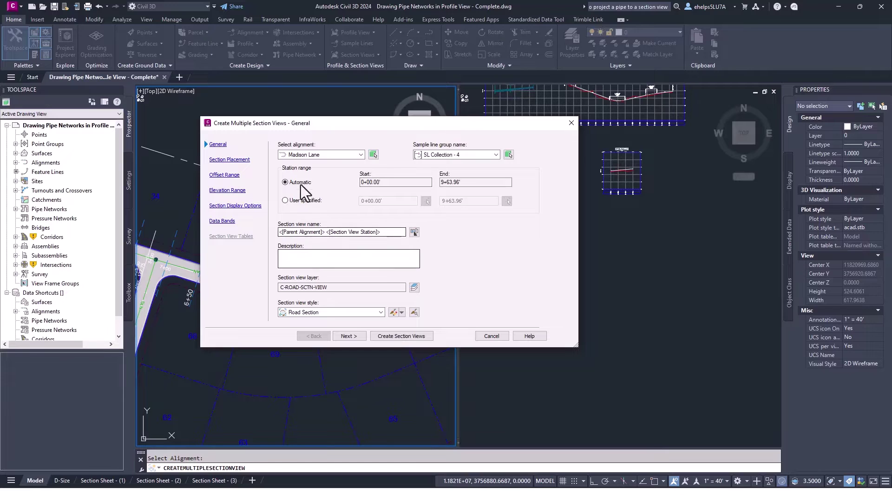
click(348, 337)
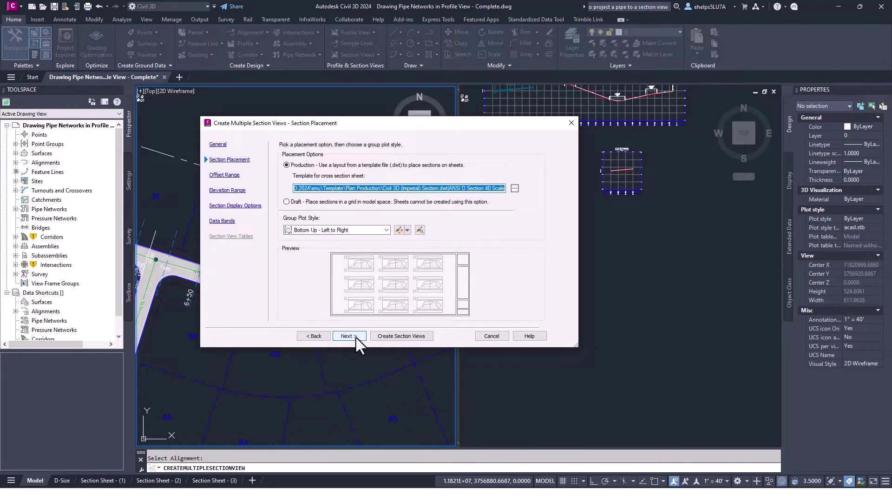
click(356, 338)
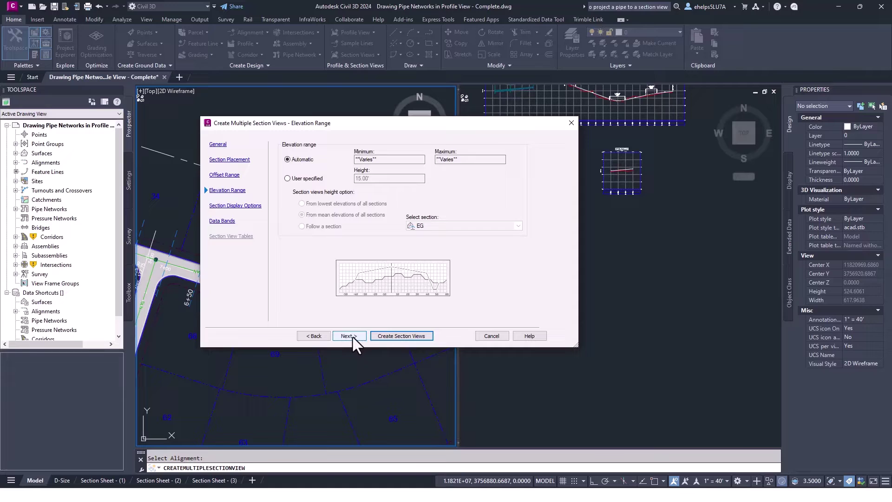
click(353, 337)
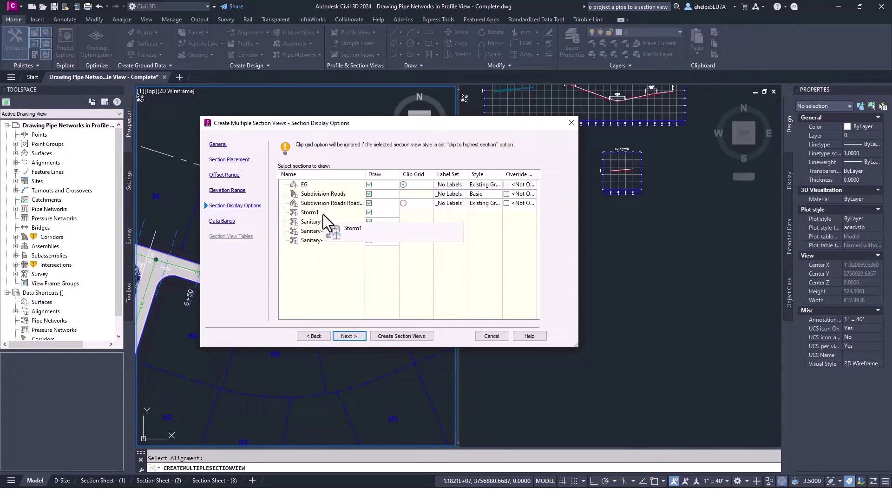
click(414, 335)
- Place the Madison Lane section view sheets in the empty drawing area and inspect the projected pipe
click(538, 346)
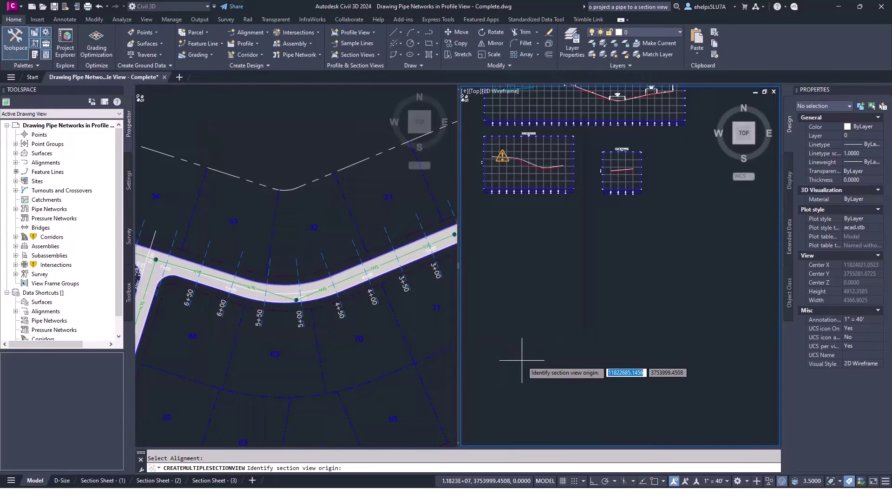
click(507, 333)
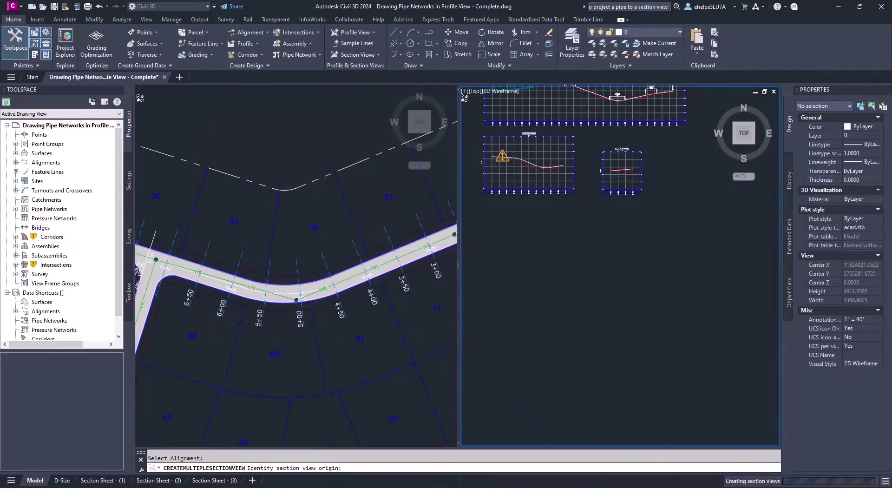
scroll(527, 298, up, 2)
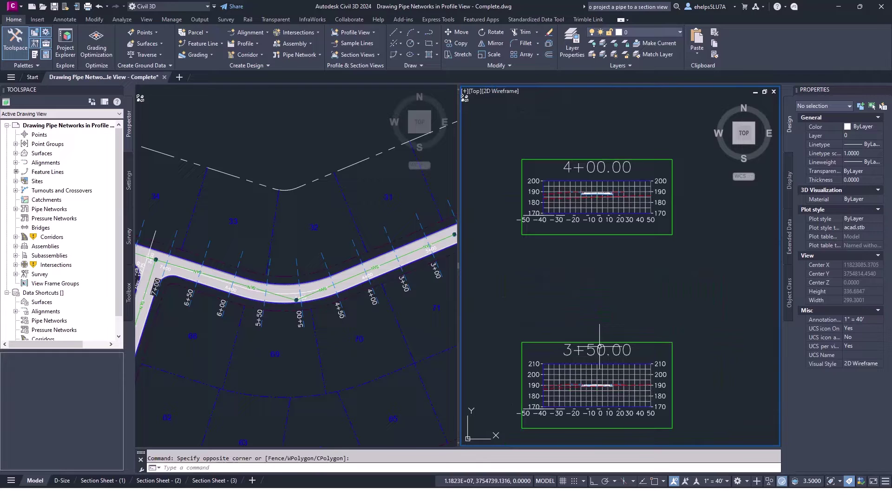
scroll(584, 264, down, 2)
scroll(585, 263, down, 2)
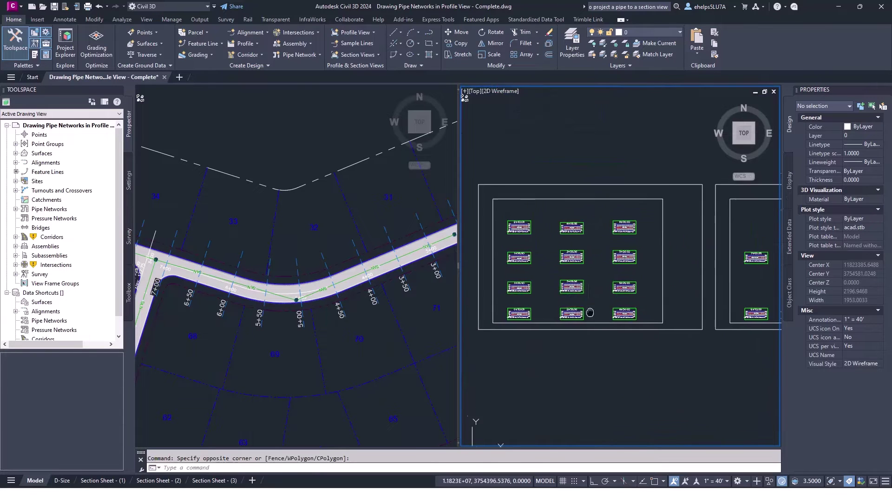
middle_drag(584, 264, 602, 313)
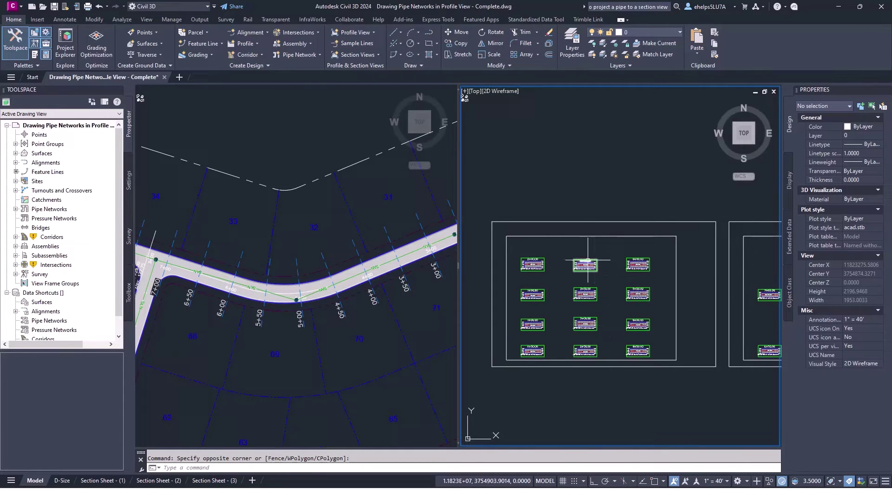
scroll(585, 272, up, 3)
scroll(565, 308, up, 2)
scroll(556, 318, up, 2)
scroll(557, 318, up, 3)
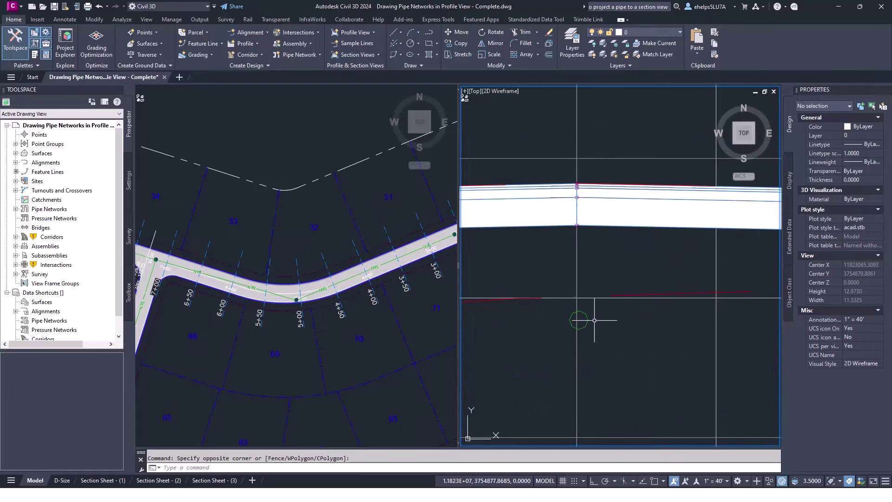
click(578, 321)
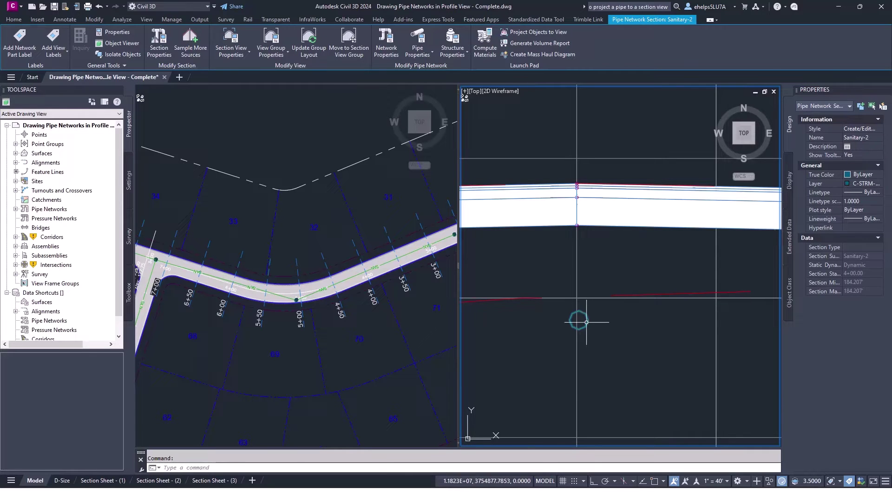
scroll(586, 323, down, 4)
middle_drag(584, 324, 606, 323)
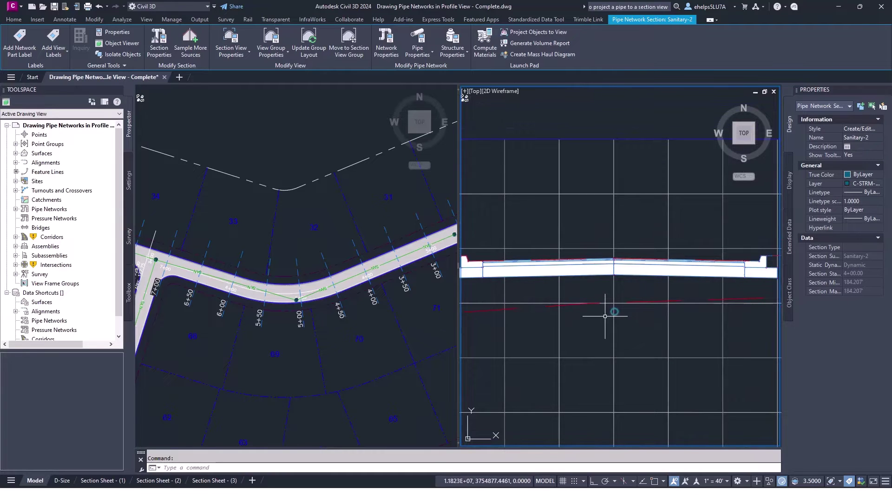
scroll(607, 320, down, 3)
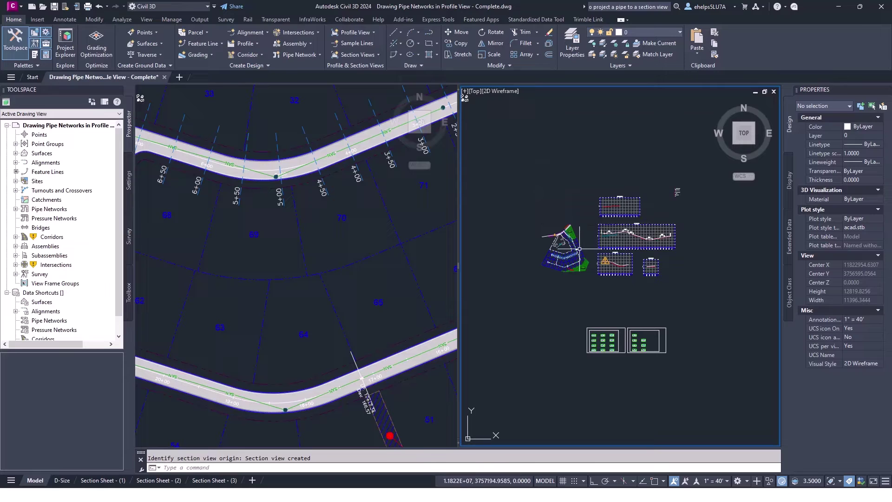
scroll(616, 357, up, 5)
scroll(530, 267, up, 3)
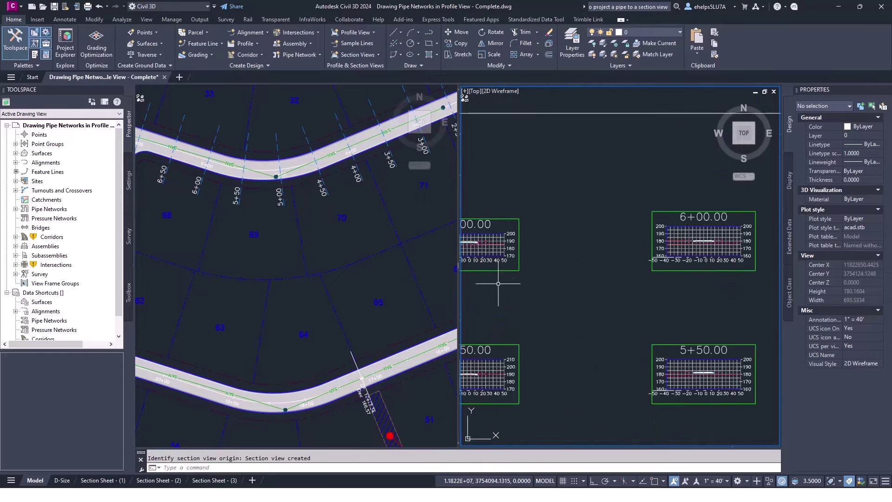
scroll(516, 295, up, 2)
scroll(534, 295, up, 3)
scroll(641, 373, down, 2)
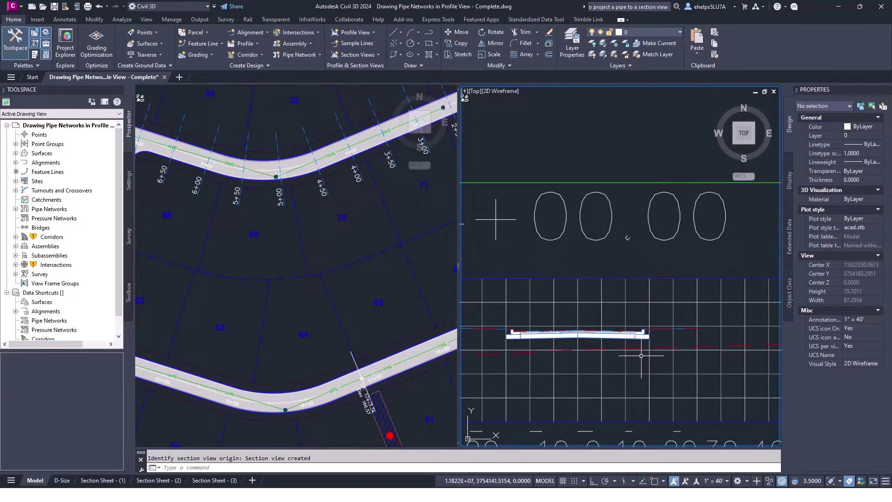
scroll(641, 374, down, 3)
- Pan onto the 4+00.00 section view and cancel the active command
mouse_move(585, 356)
middle_down()
mouse_move(597, 399)
mouse_move(614, 264)
middle_up()
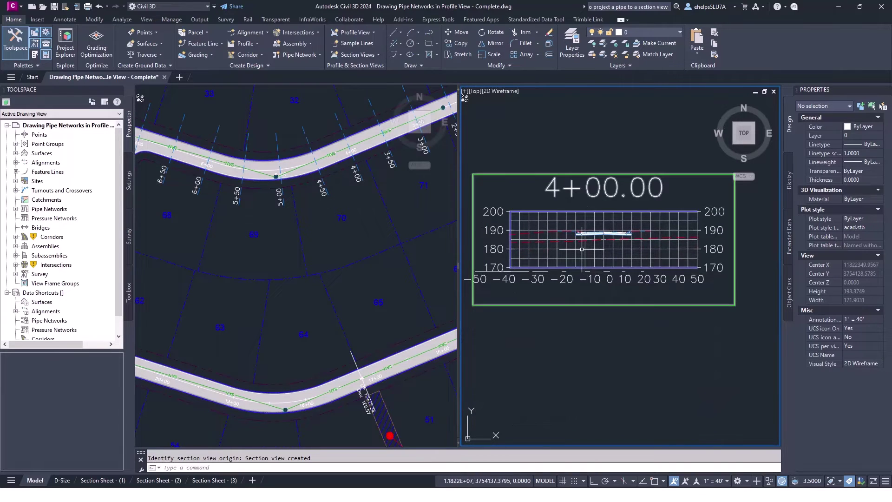
scroll(605, 272, up, 2)
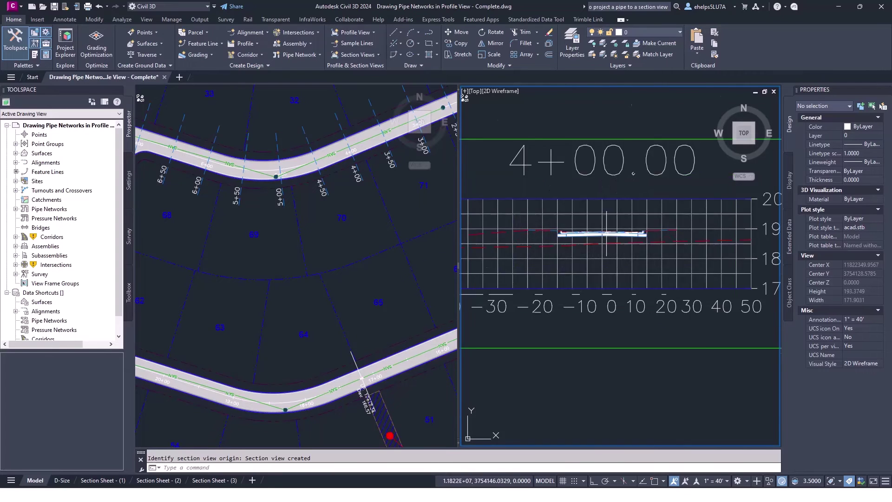
scroll(609, 269, up, 2)
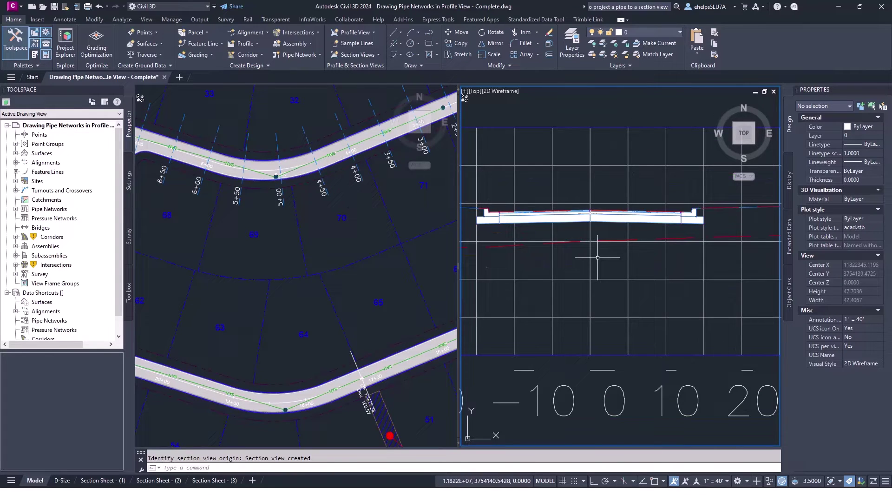
scroll(598, 288, down, 2)
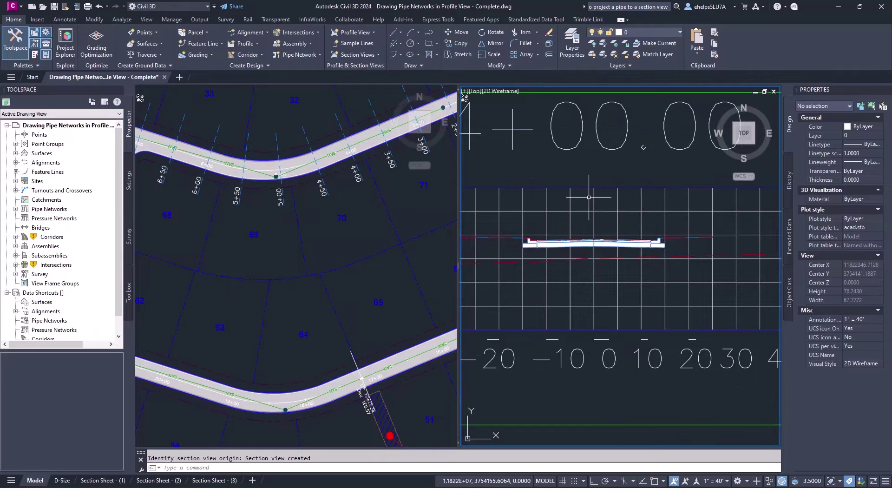
key(Escape)
scroll(549, 196, down, 2)
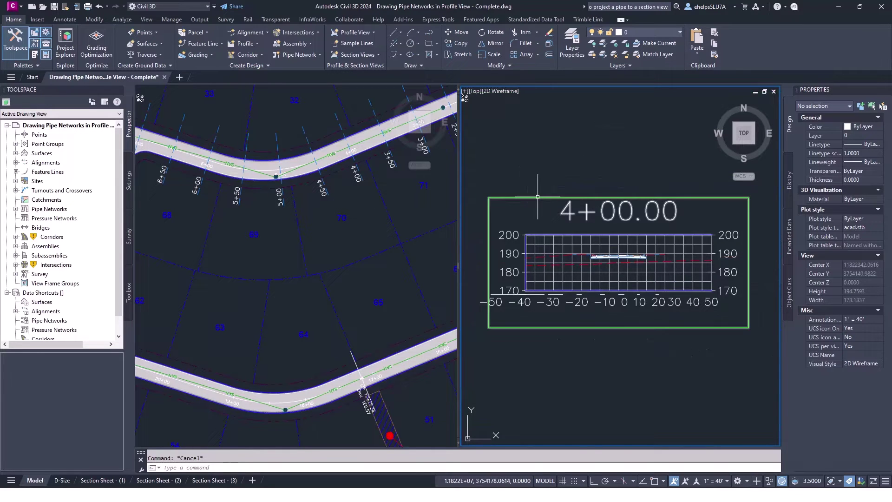
- From the 4+00.00 section view, add Storm1, Sanitary, Sanitary-2 and Sanitary-3 as sampled sources
click(537, 197)
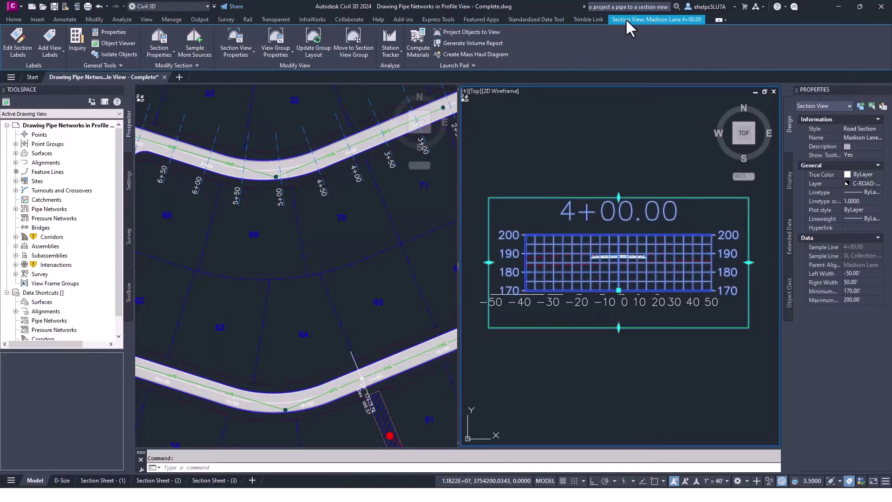
click(194, 46)
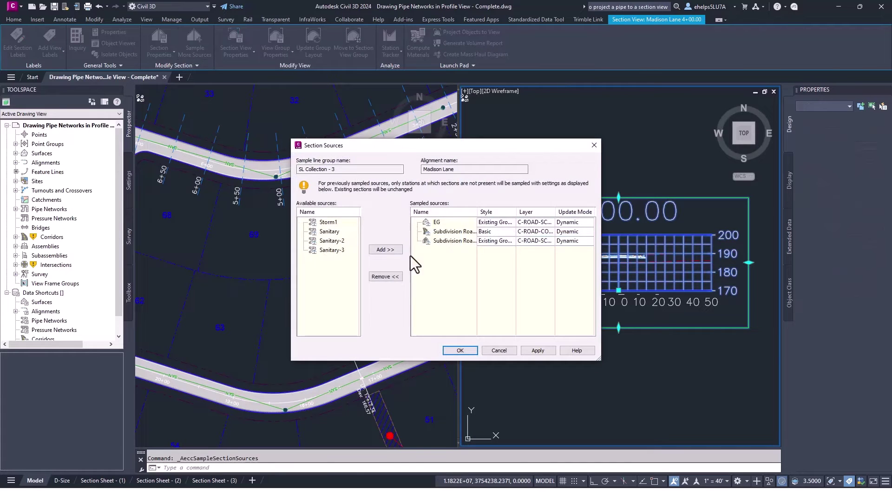
click(386, 249)
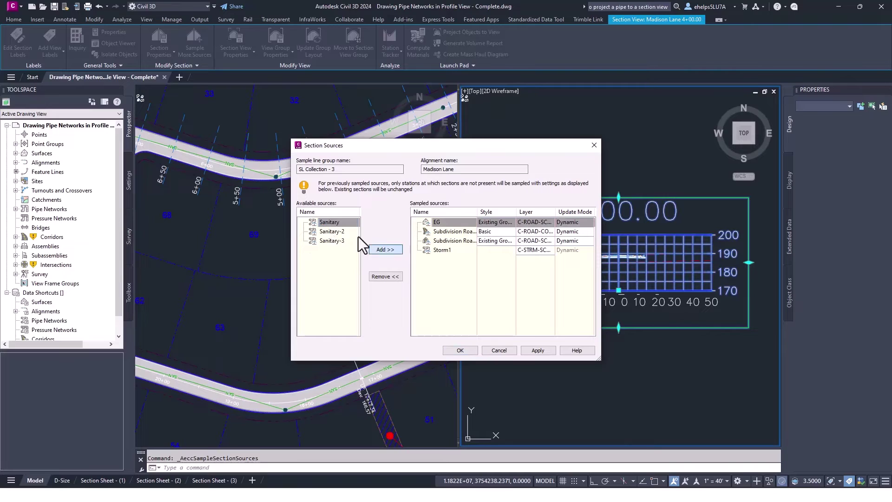
click(389, 251)
click(329, 222)
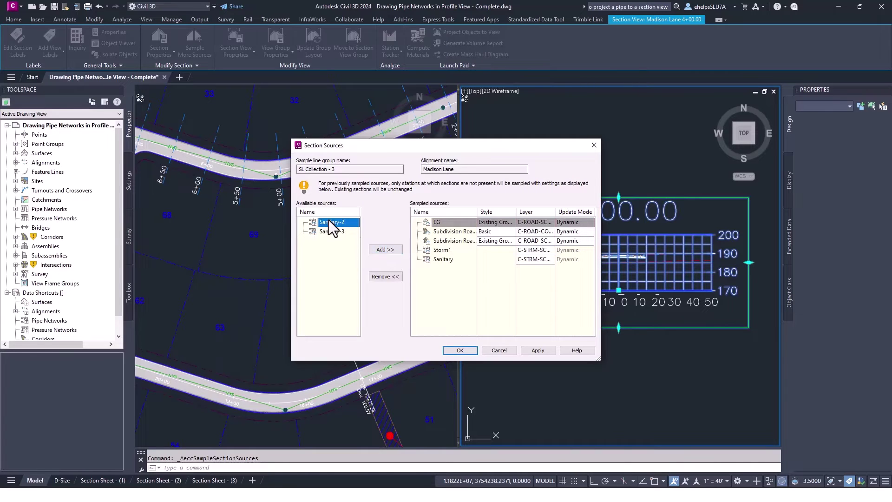
click(379, 246)
click(396, 248)
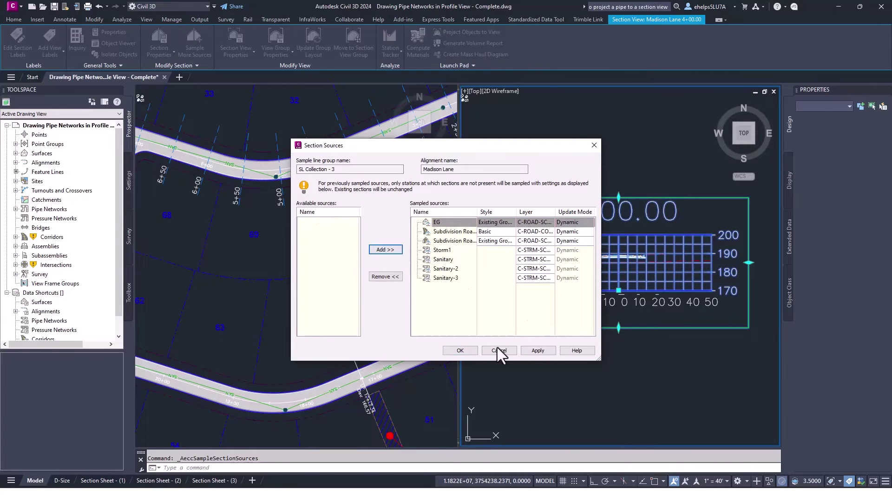
click(539, 351)
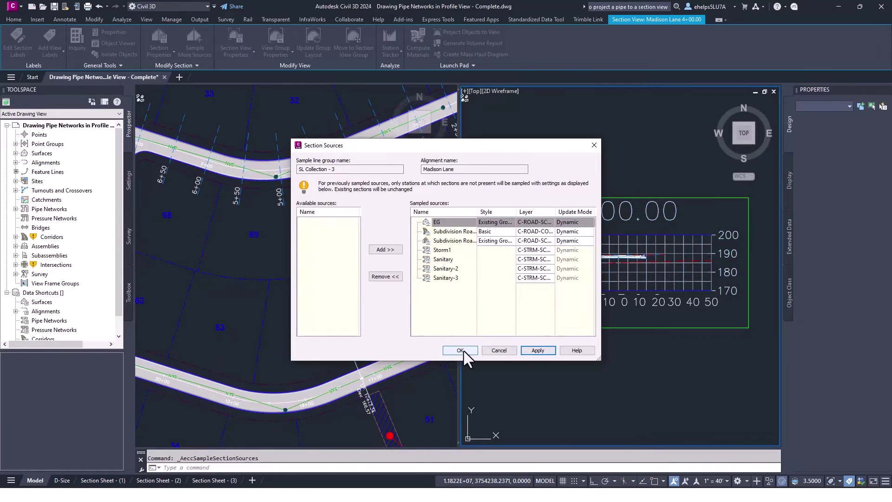
click(463, 351)
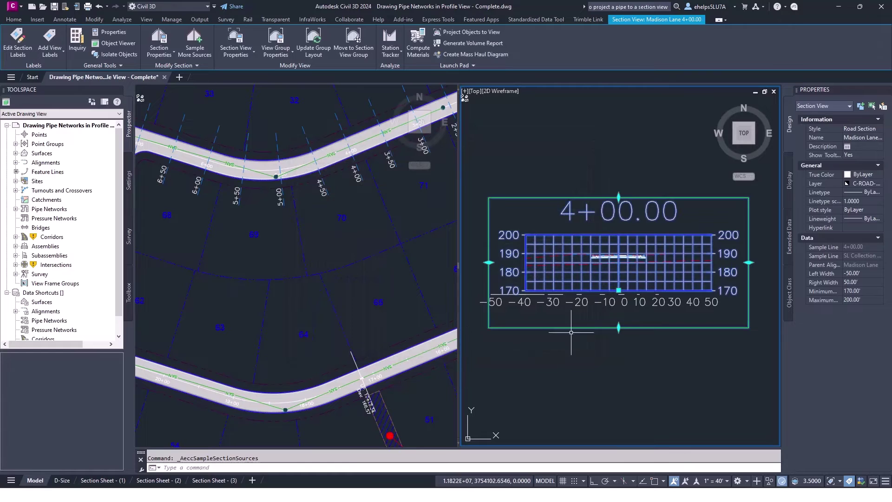
scroll(636, 278, up, 4)
scroll(636, 278, up, 2)
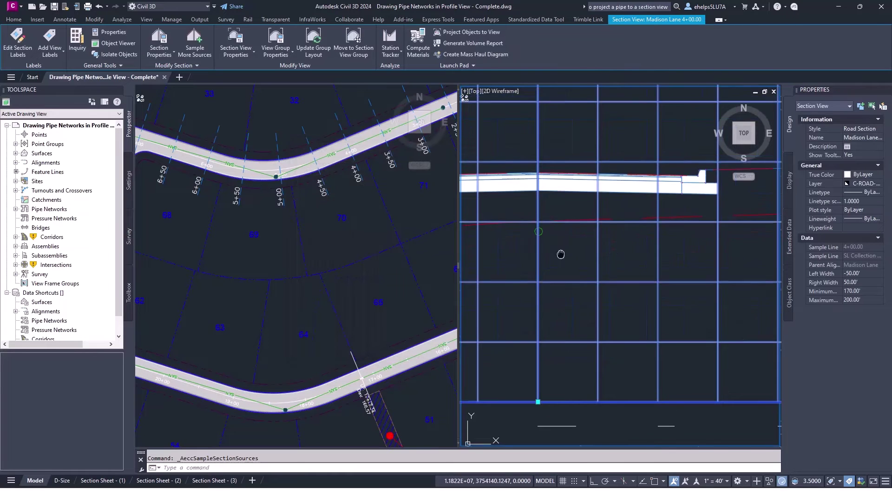
scroll(562, 279, up, 2)
- Clear the selection and pan onto the 3+50.00 road cross section for a closer look
key(Escape)
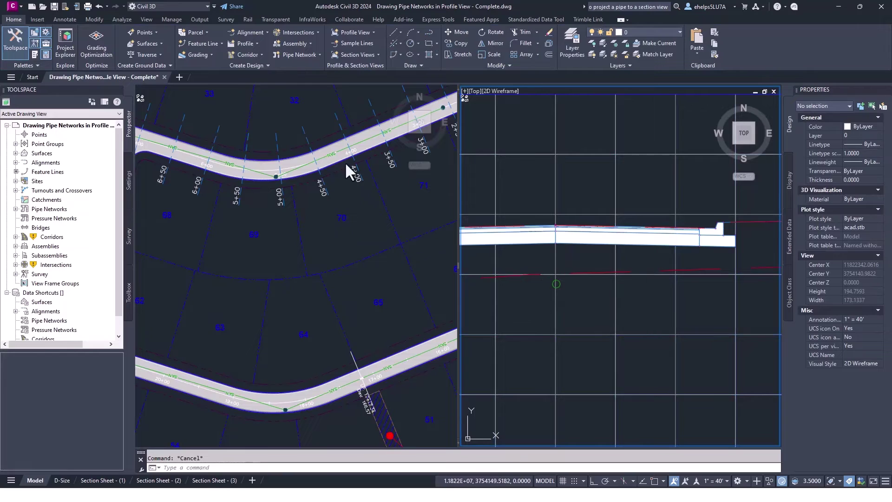
click(598, 301)
scroll(583, 307, down, 5)
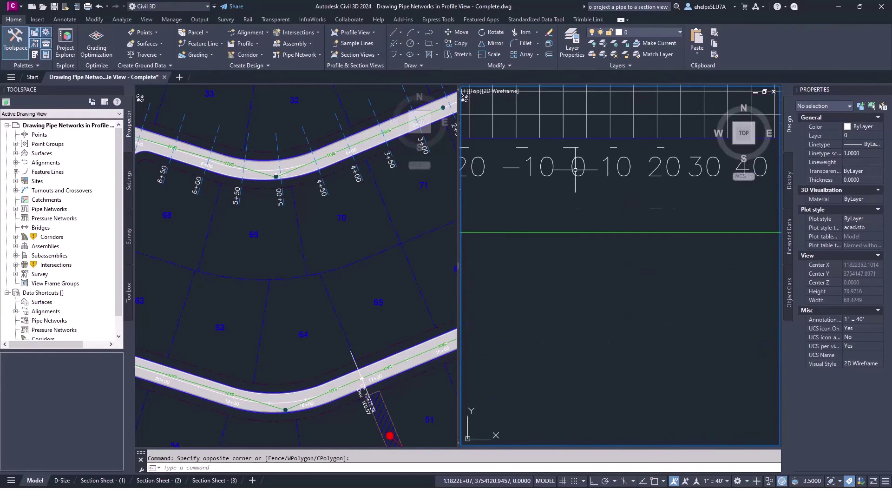
scroll(583, 328, down, 3)
middle_drag(583, 328, 615, 207)
scroll(582, 318, up, 5)
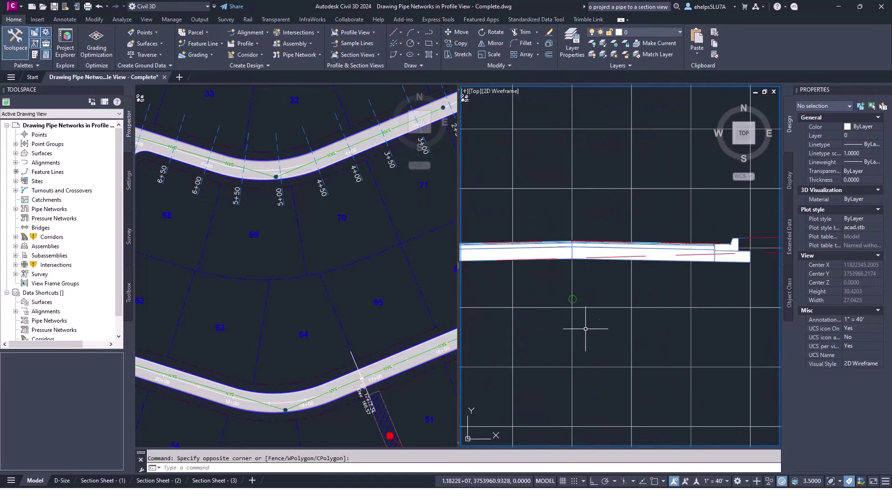
scroll(596, 310, up, 3)
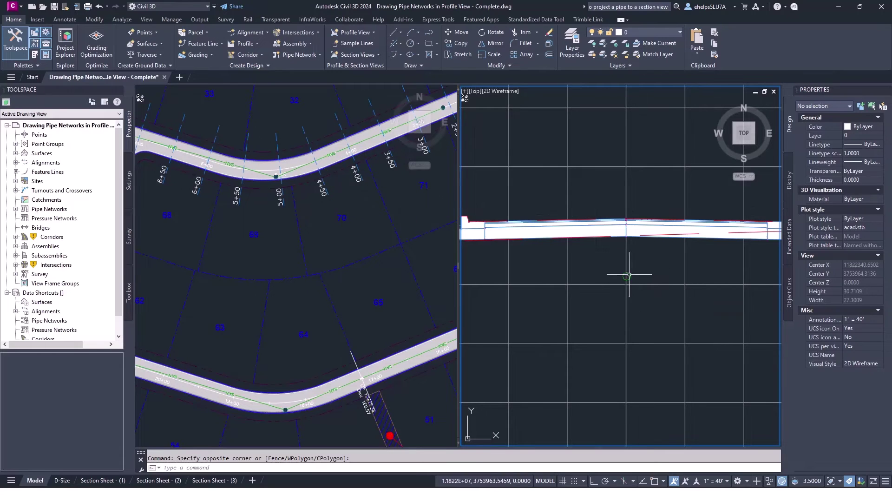
scroll(614, 245, down, 4)
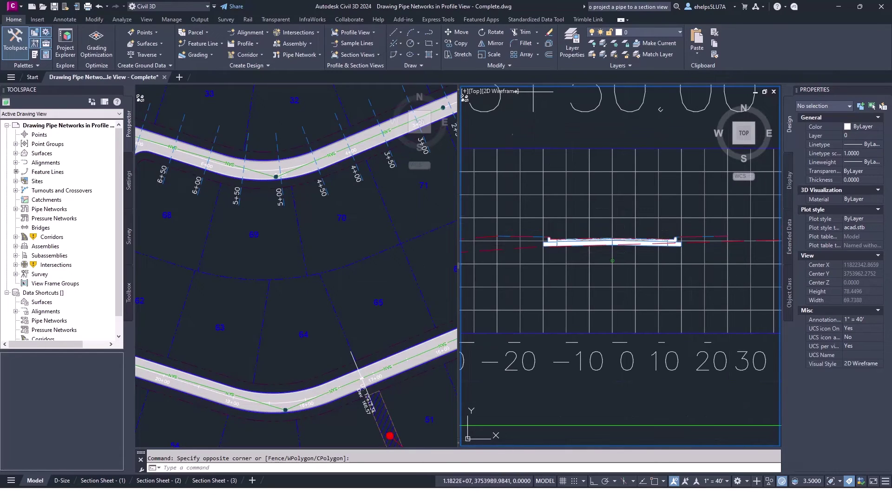